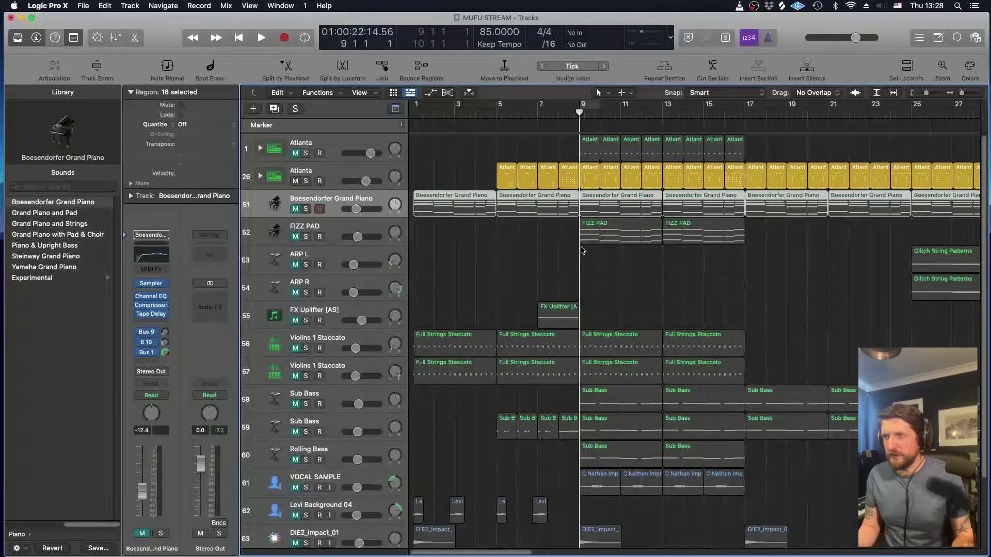
Step: Clear the Boesendorfer region selection and scroll through the track list
drag(583, 250, 604, 279)
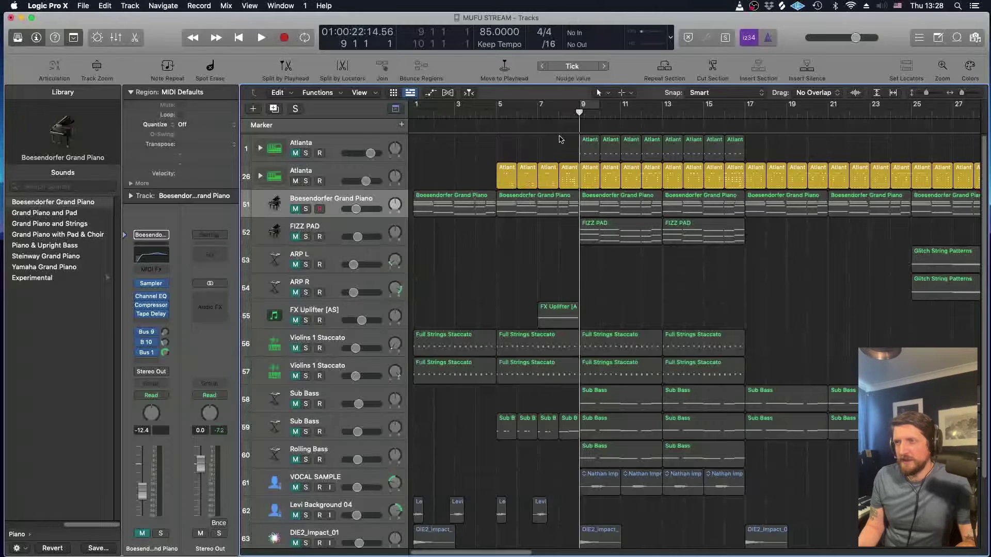
scroll(509, 286, down, 3)
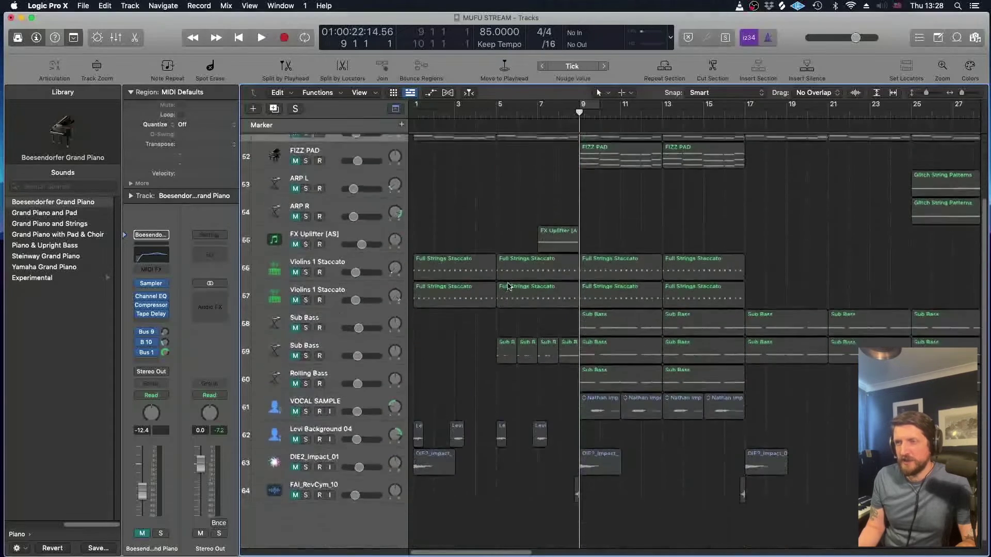
scroll(509, 286, up, 3)
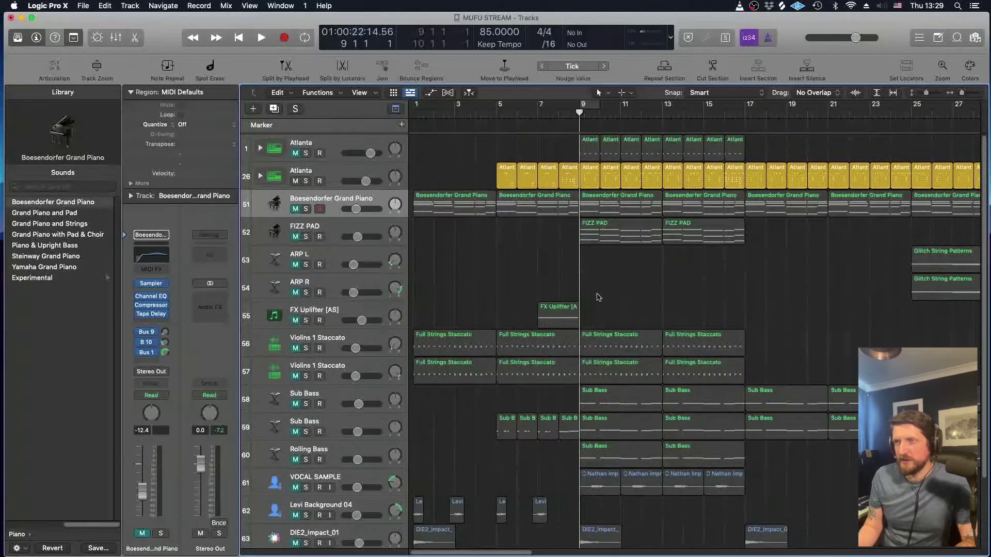
scroll(607, 526, down, 3)
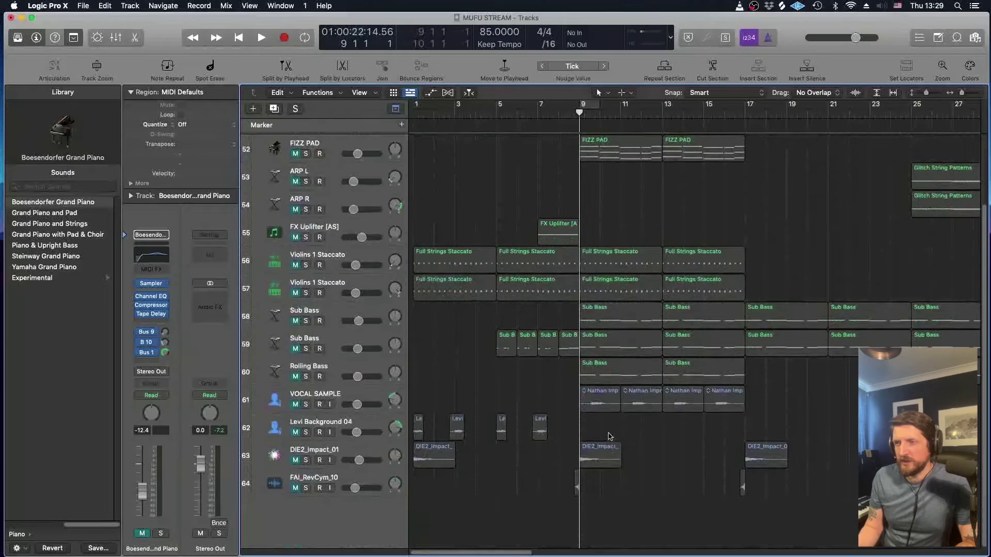
scroll(610, 438, up, 3)
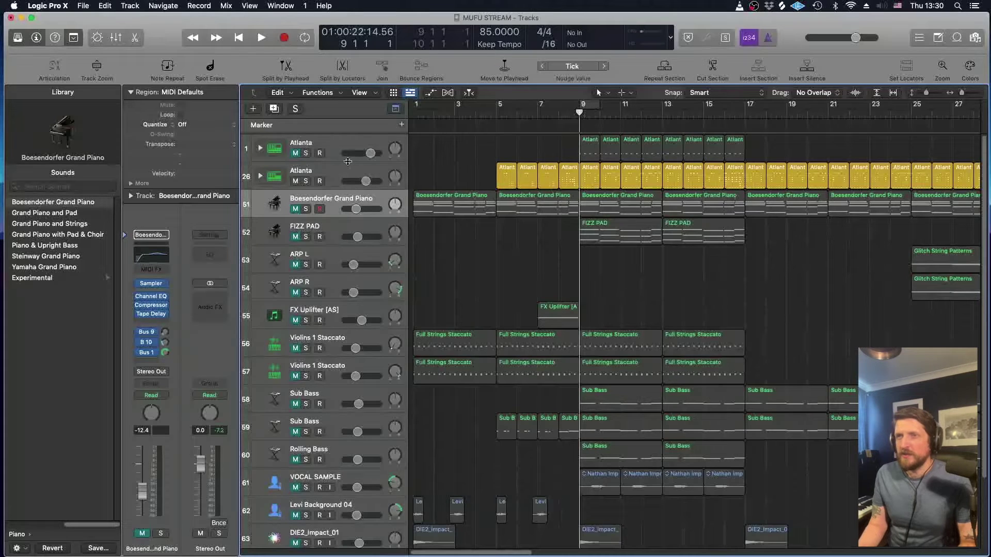
Step: Unmute the Boesendorfer Grand Piano and every track below it, then deselect all regions
click(335, 177)
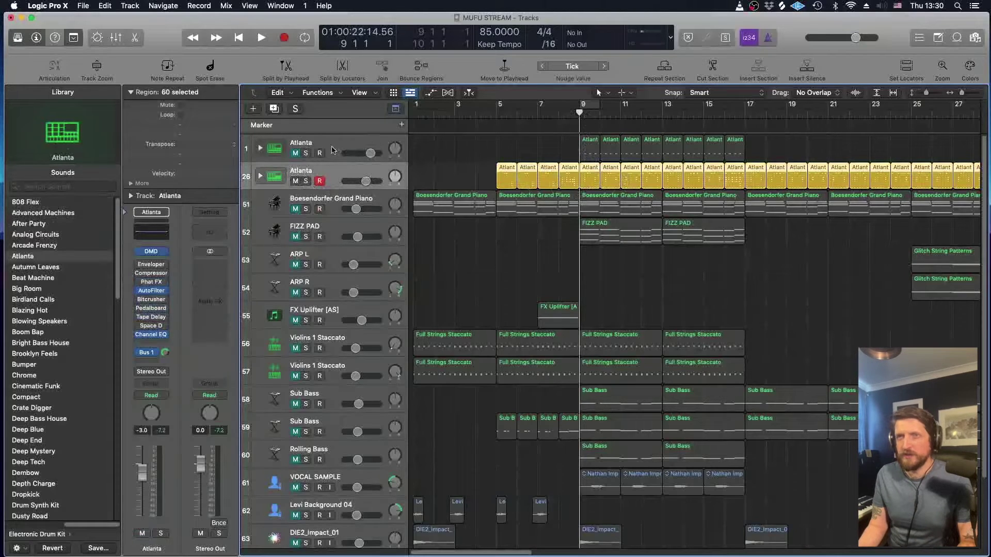
click(328, 210)
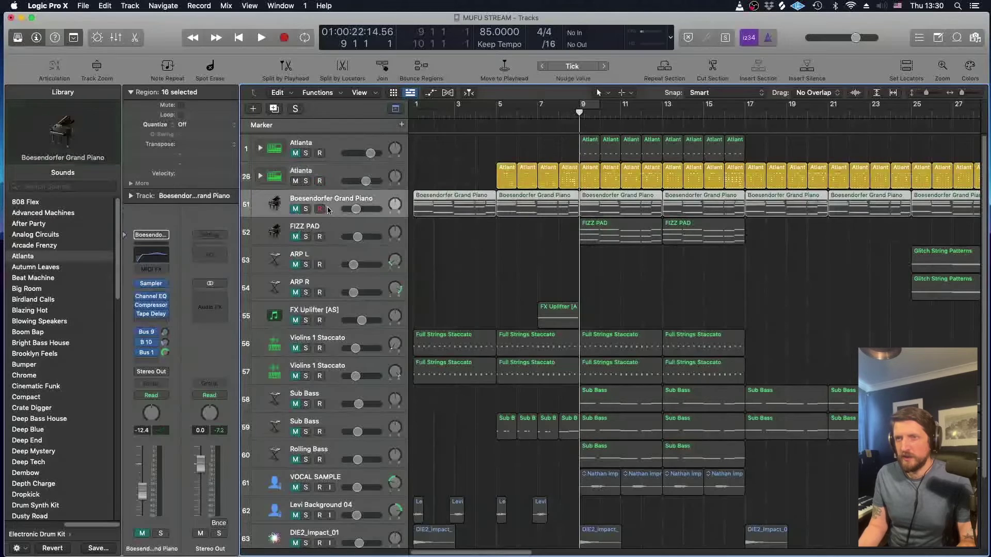
scroll(329, 489, down, 3)
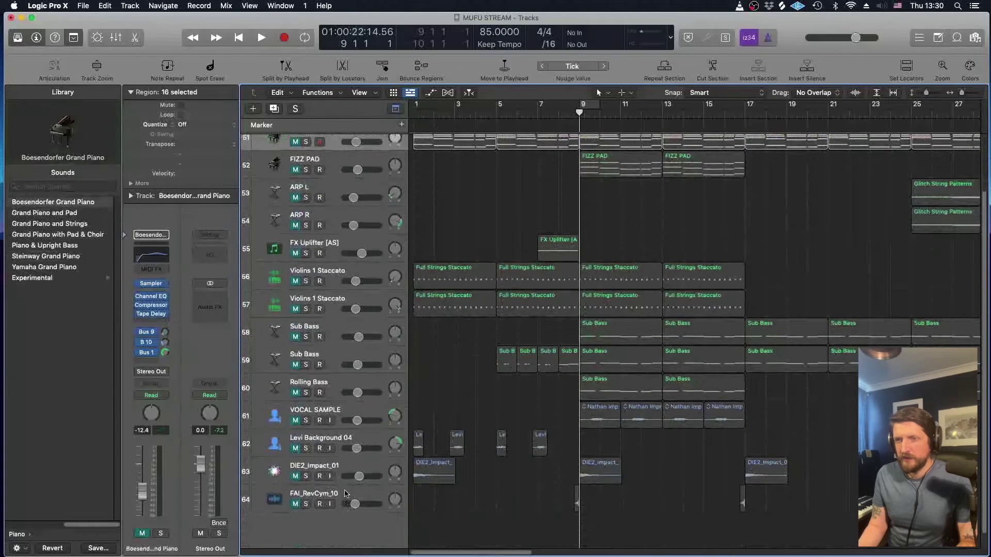
shift+click(323, 496)
click(294, 504)
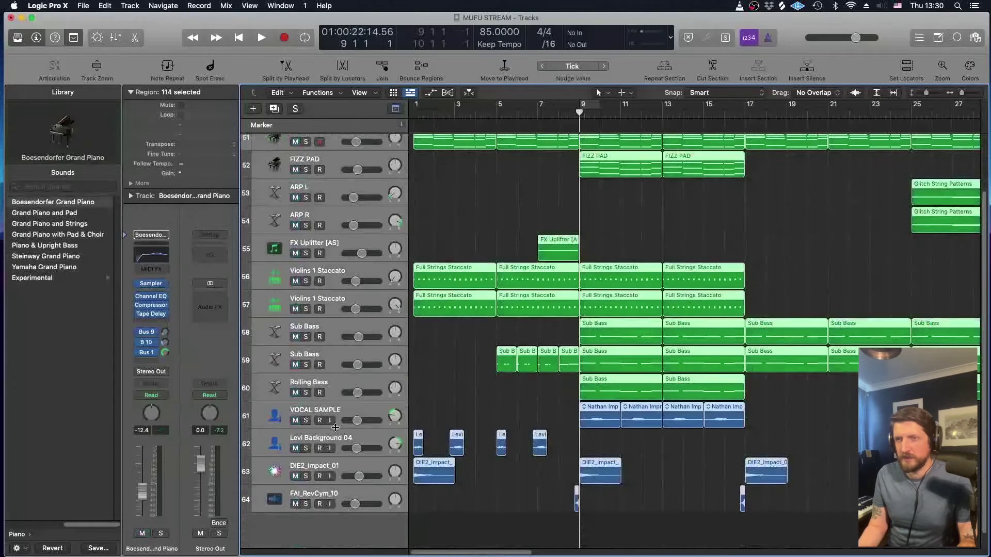
scroll(418, 347, up, 3)
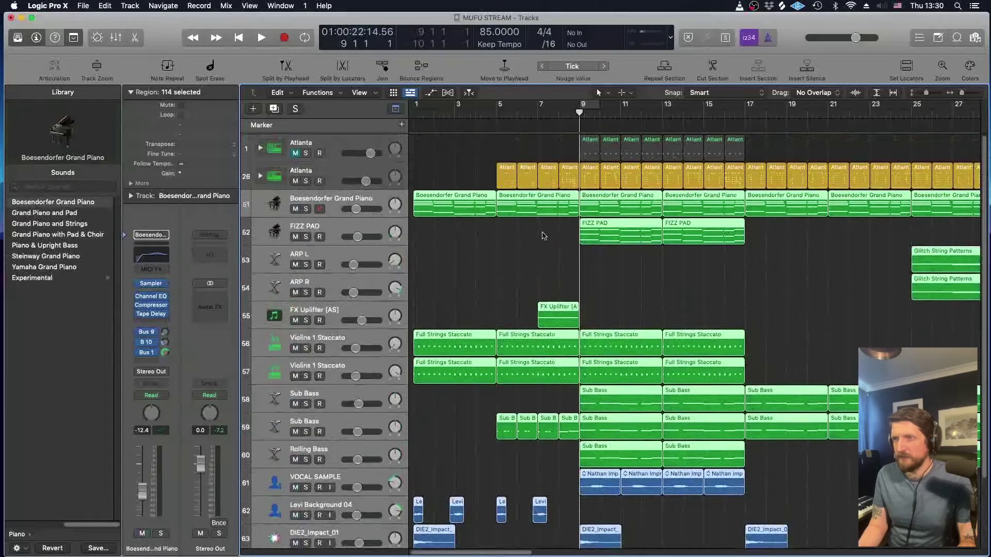
click(546, 230)
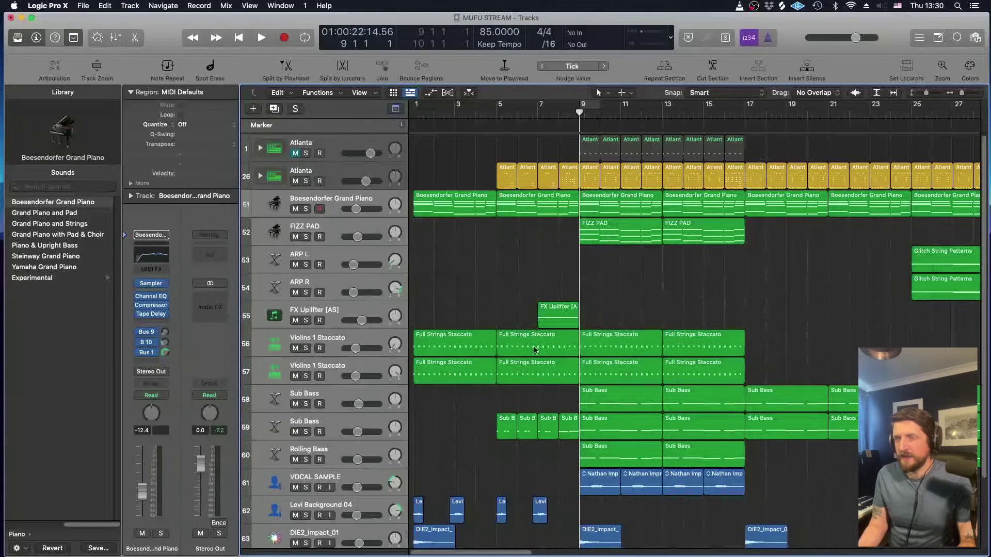
key(comma)
key(comma)
key(comma)
key(comma)
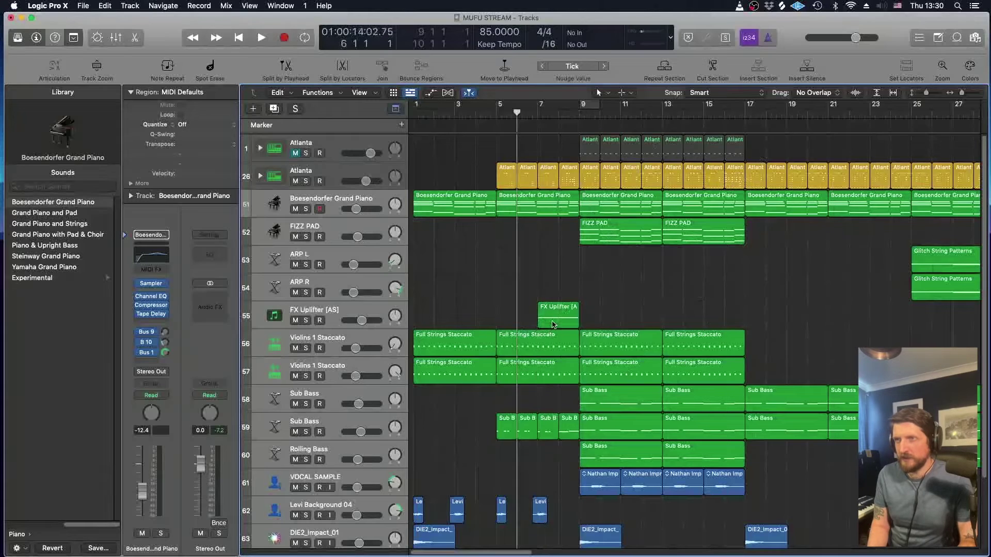
Step: Step the playhead back to bar 5 with the comma and period keys
key(period)
key(period)
key(period)
key(period)
key(comma)
key(comma)
key(comma)
key(comma)
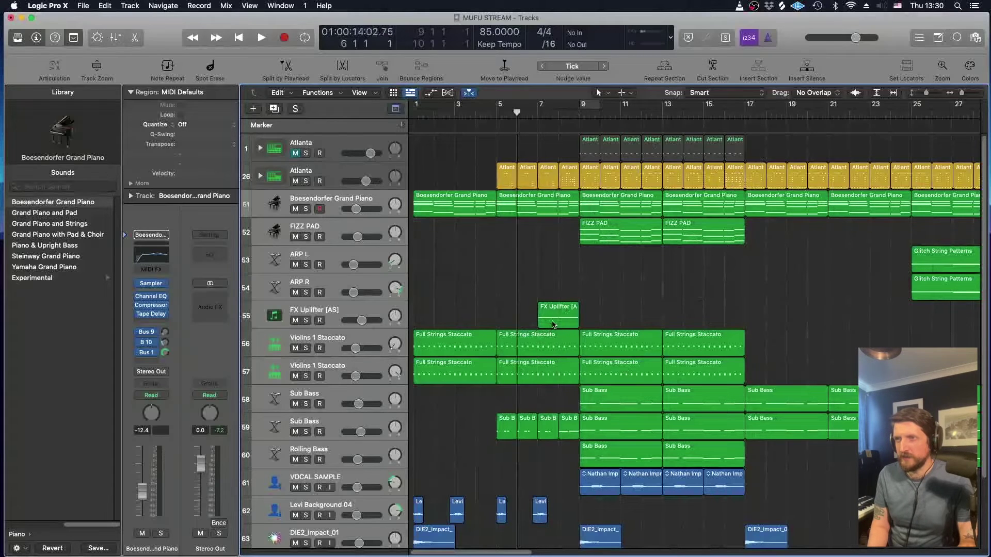
key(period)
key(period)
key(period)
key(period)
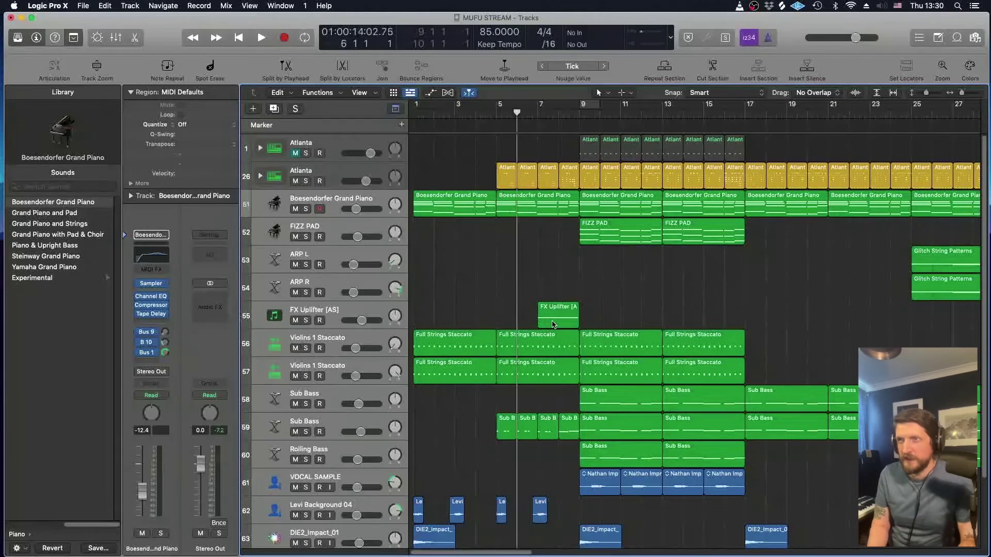
key(comma)
key(comma)
key(comma)
key(comma)
key(period)
key(period)
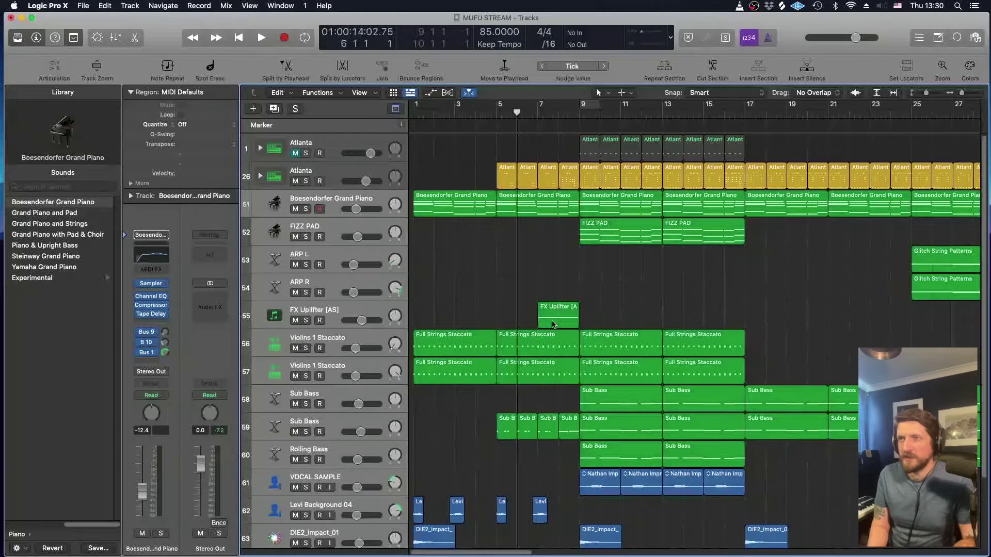
key(comma)
key(comma)
Step: Move the playhead to bar 1 and play the arrangement from the beginning
key(period)
key(comma)
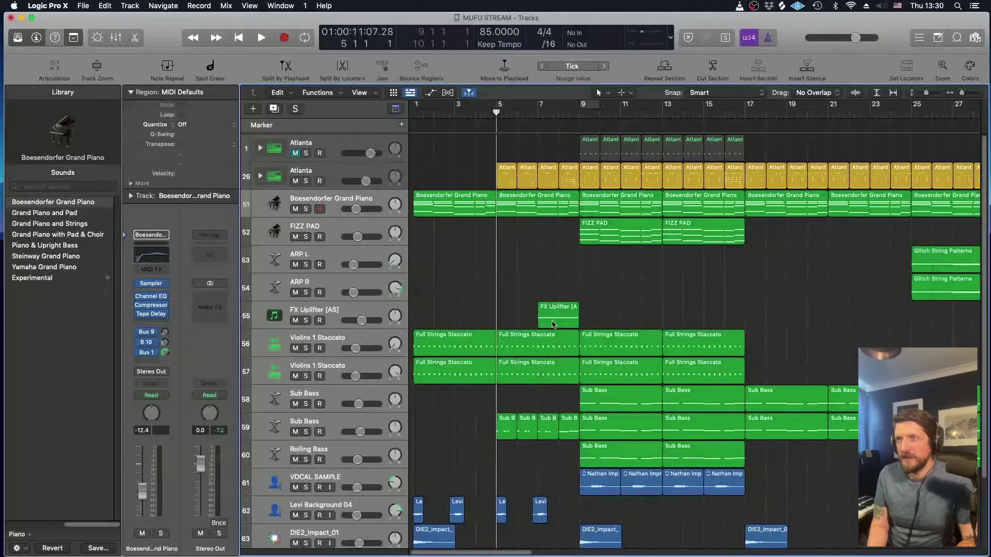
key(comma)
key(comma)
key(comma)
key(comma)
key(period)
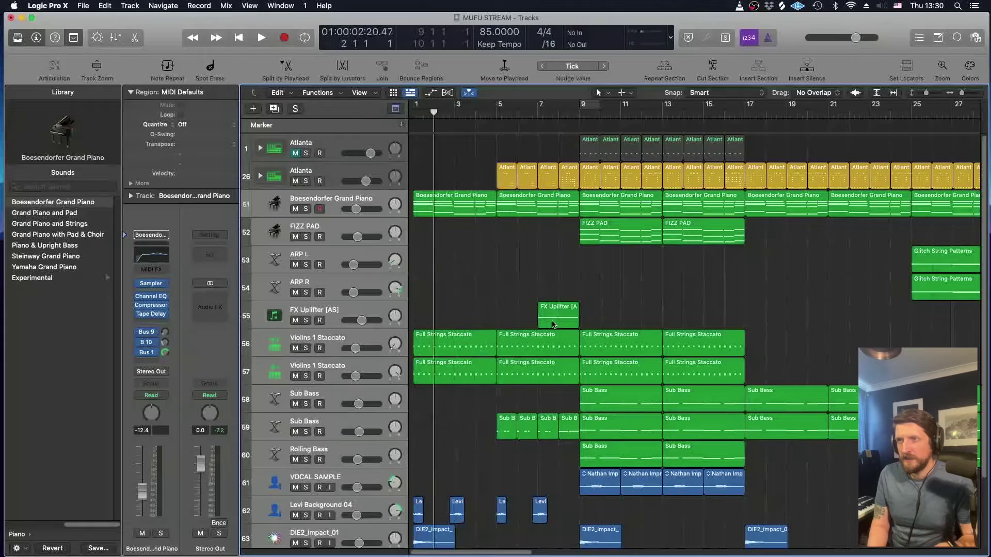
key(period)
key(period)
key(period)
key(comma)
key(comma)
key(comma)
key(comma)
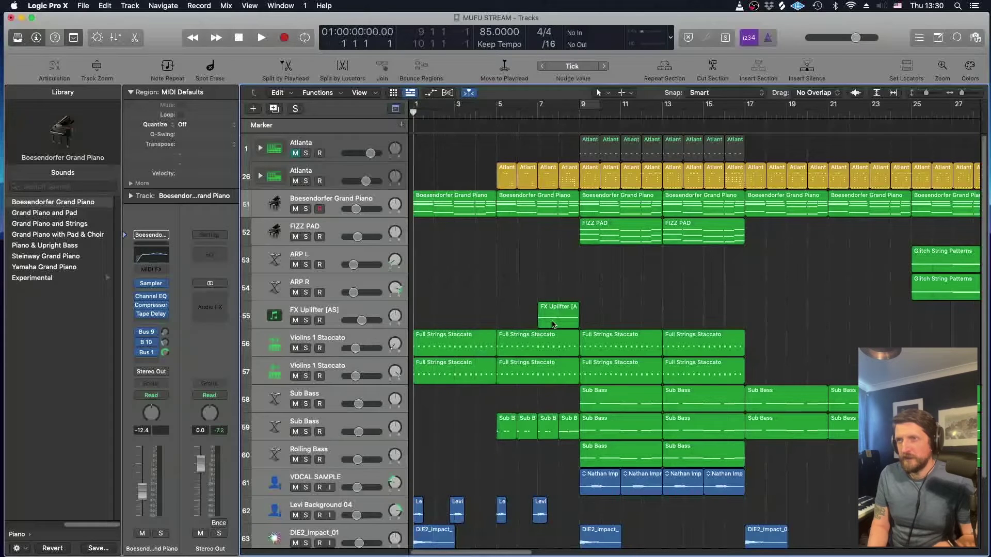
key(space)
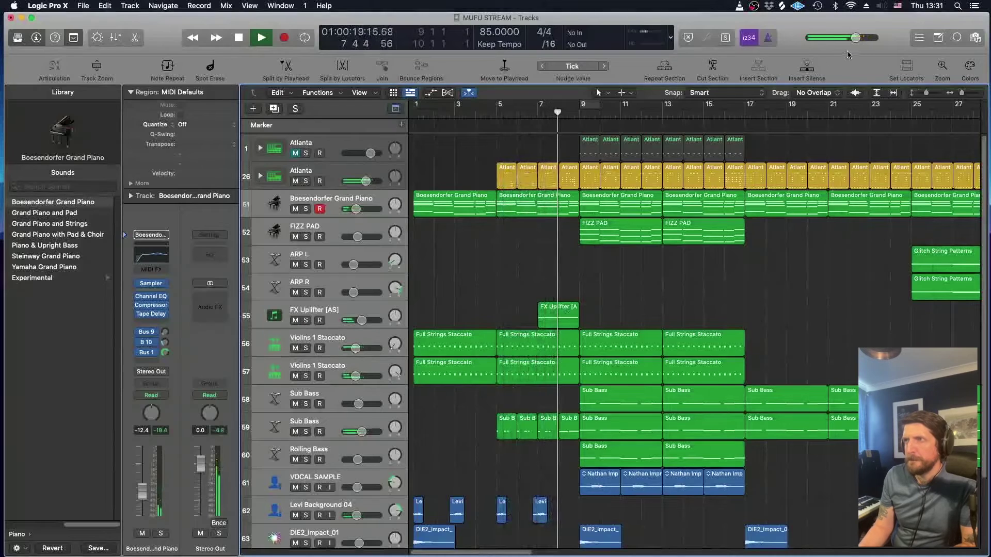
Step: Raise the master output volume slightly, then put the playhead back at bar 9
drag(859, 40, 864, 41)
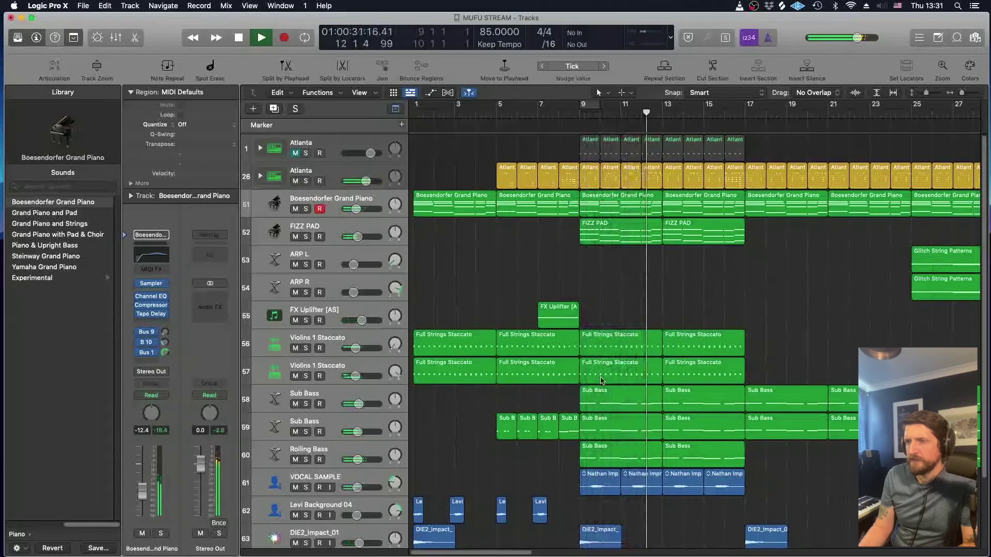
scroll(601, 380, down, 3)
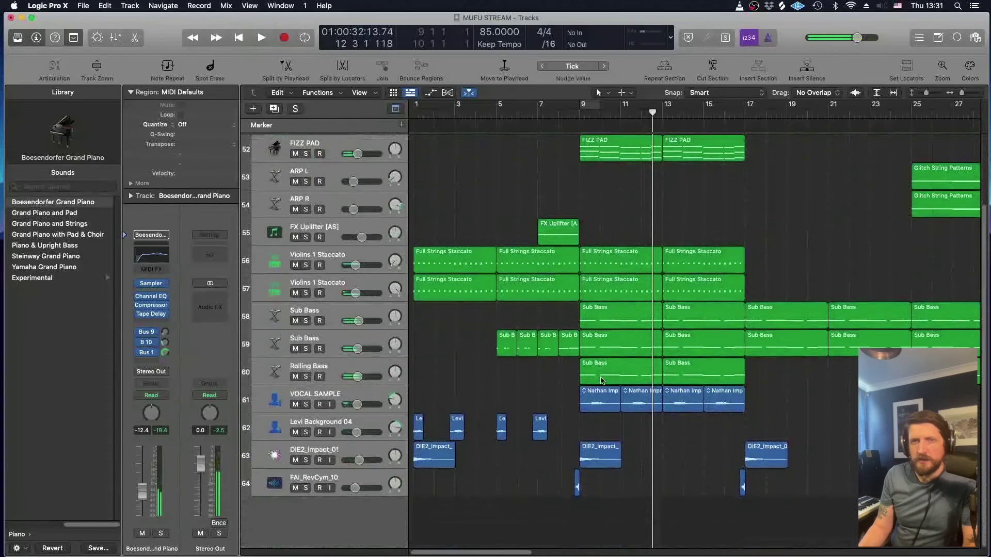
scroll(602, 381, up, 3)
scroll(601, 380, down, 3)
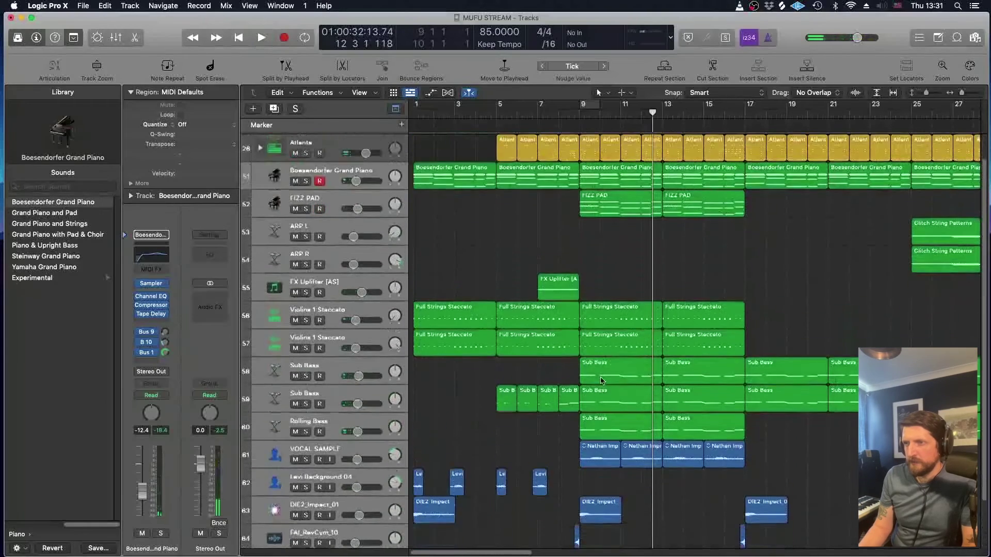
scroll(601, 381, up, 3)
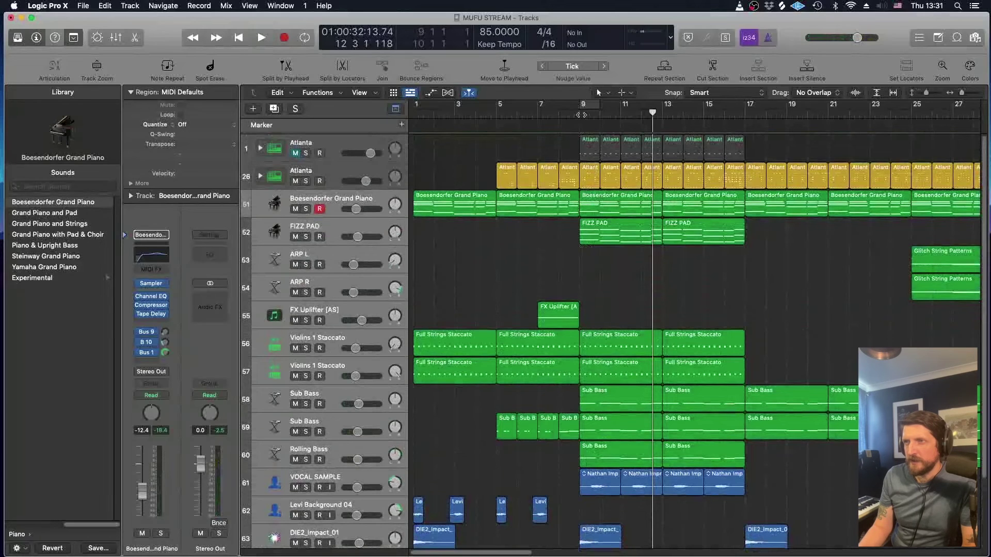
click(581, 115)
Step: Repeat the four Levi Background 04 regions from bar 9, then select the second Atlanta drum track
scroll(579, 325, down, 3)
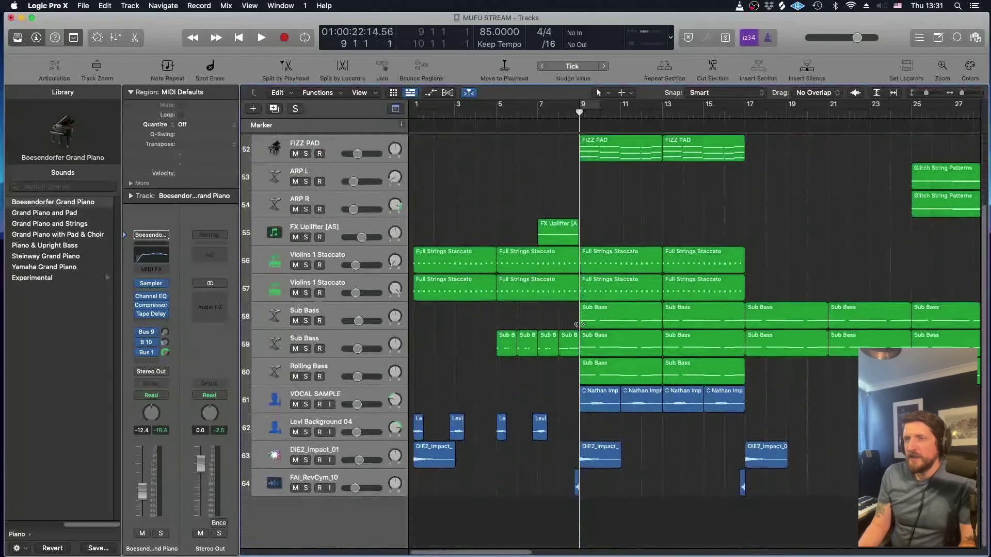
drag(565, 428, 593, 424)
click(566, 408)
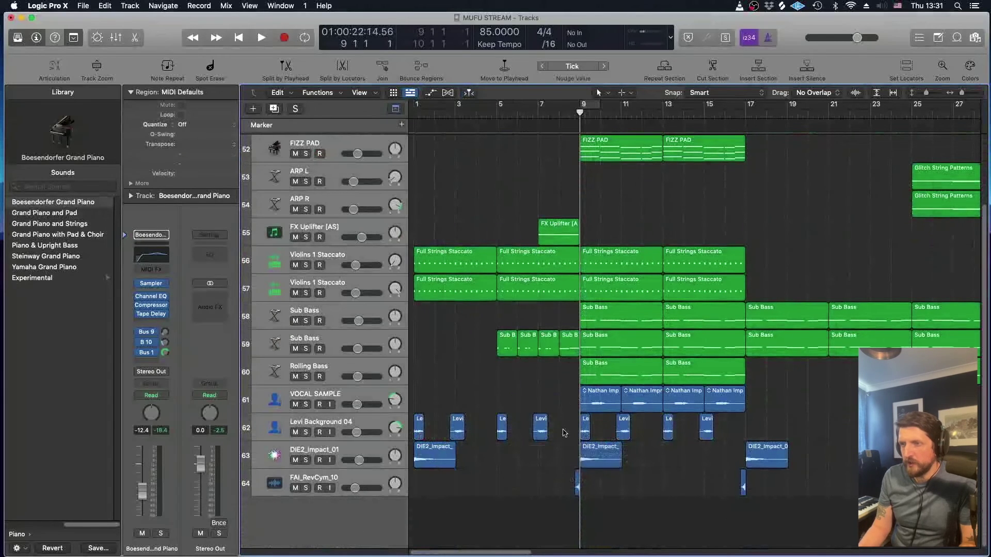
scroll(564, 402, up, 3)
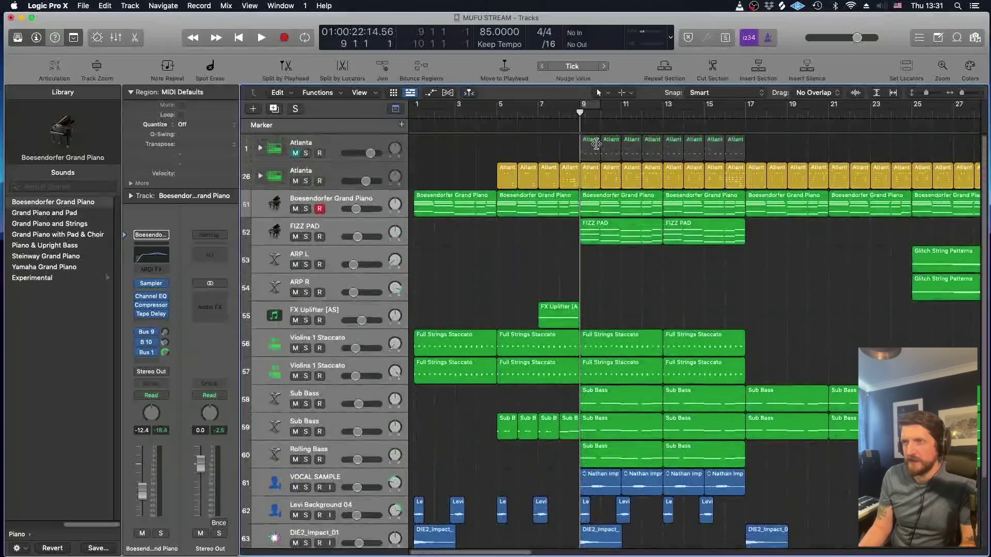
click(350, 172)
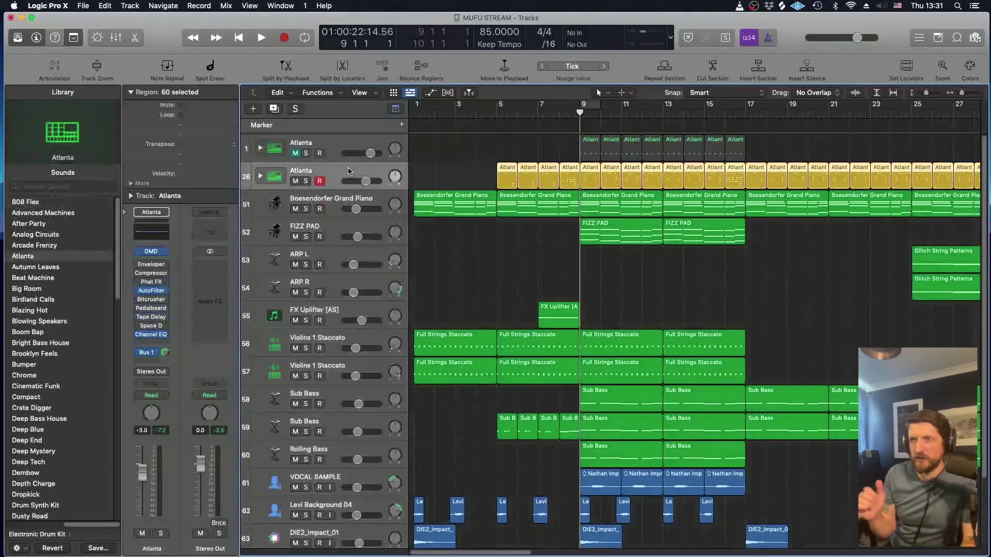